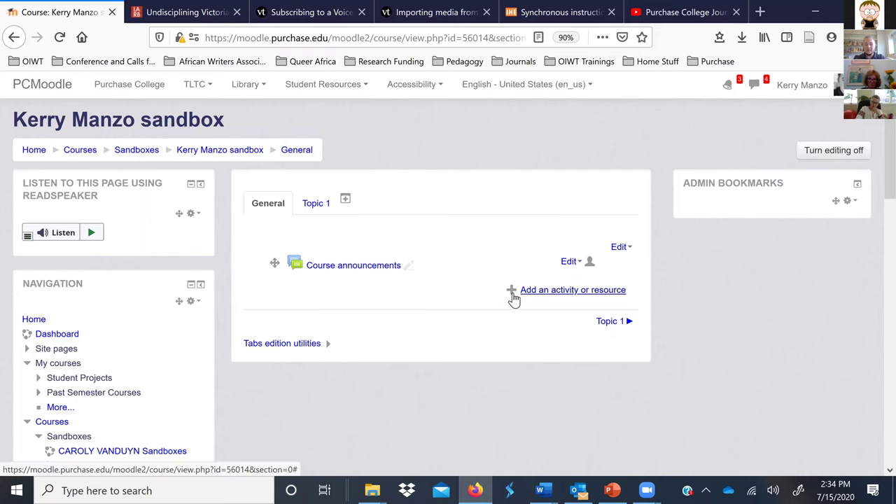
Add a VoiceThread activity to the General section of the sandbox course.
click(513, 292)
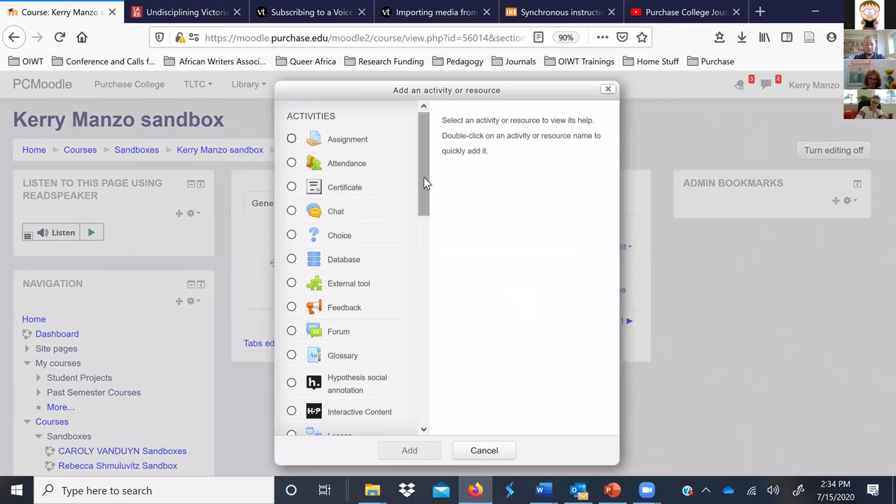
scroll(423, 191, down, 5)
scroll(430, 280, down, 6)
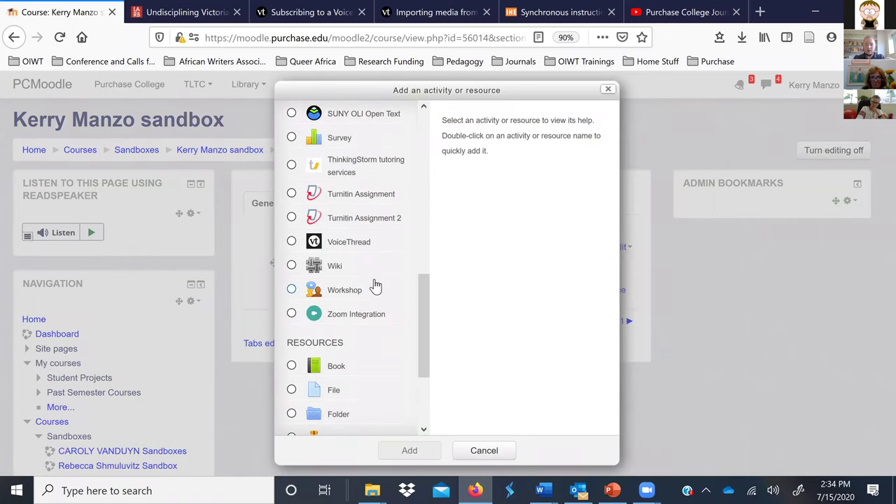
click(353, 241)
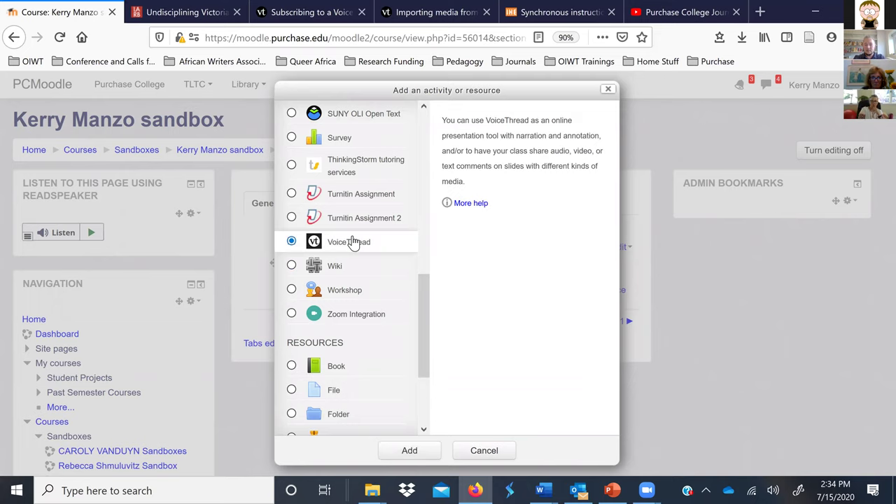
click(409, 451)
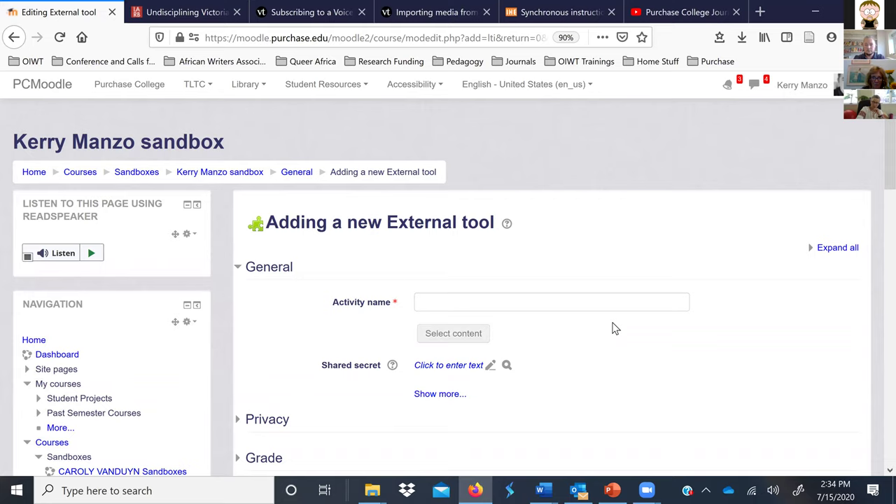
Name the activity "Using VT for Asynchronous Interactive Lectures".
scroll(523, 243, down, 3)
click(457, 184)
text(U)
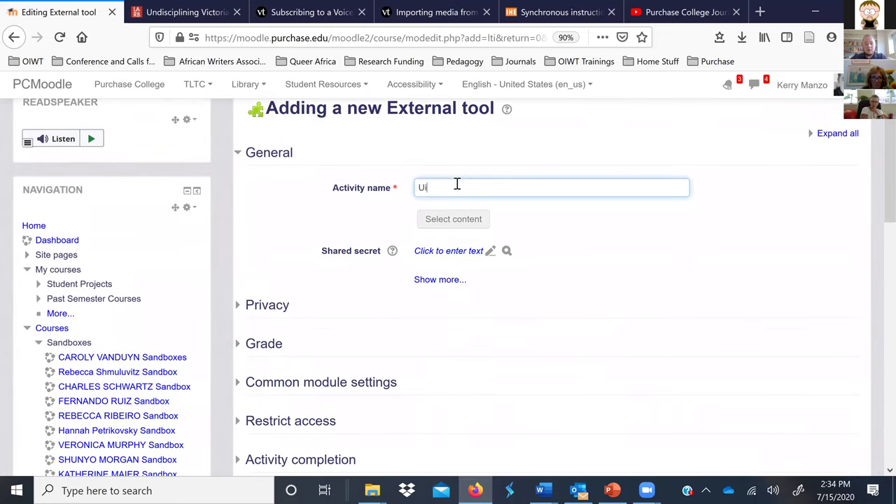
text(sing)
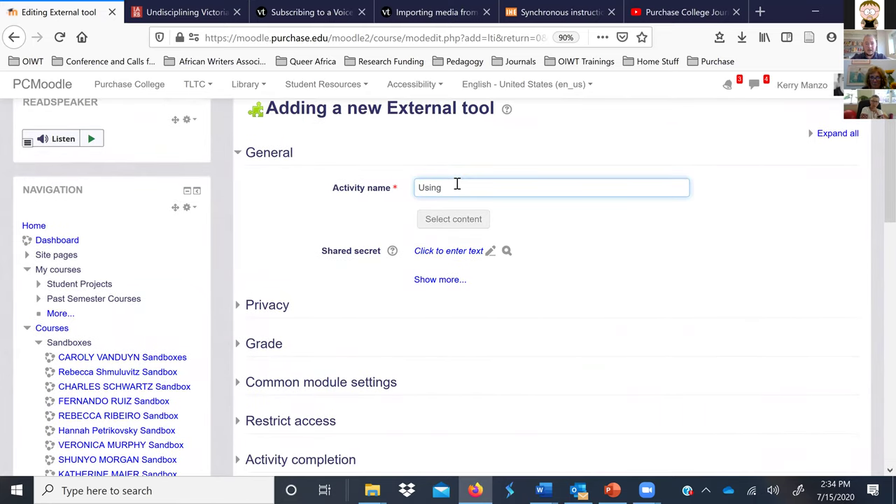
text( VT for Asynchronous Inte)
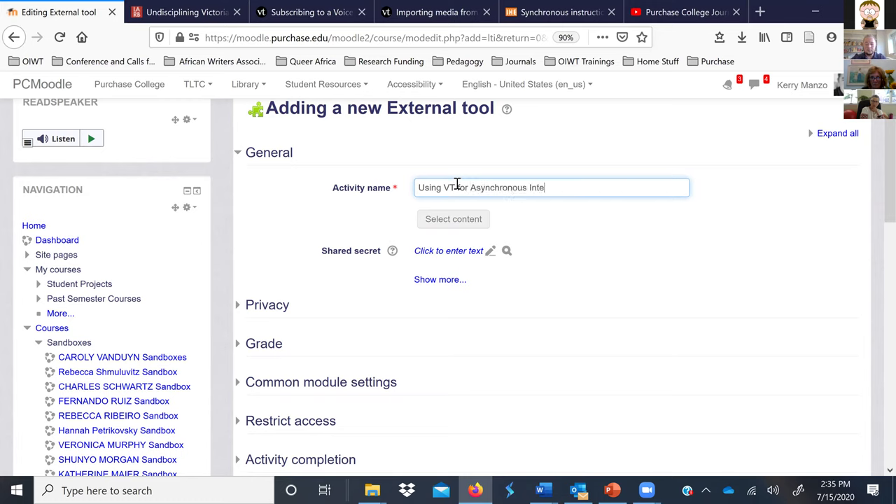
text(rattive Lectures)
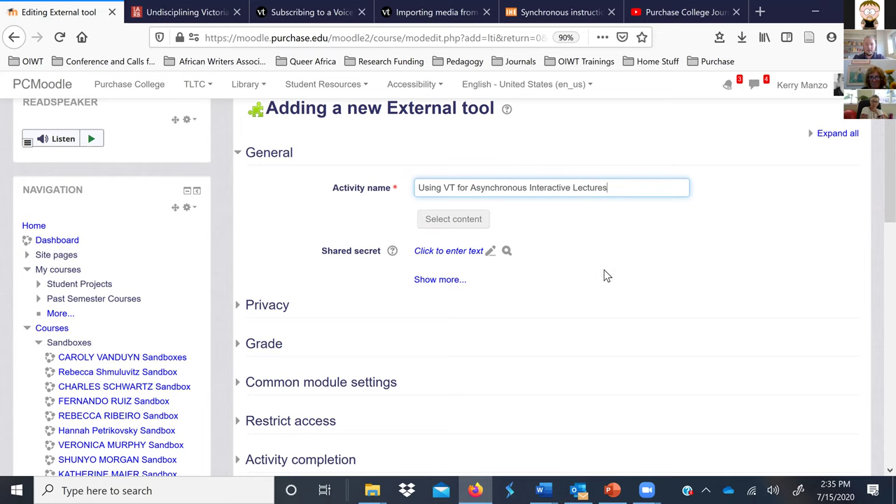
Examine the additional general settings of the external tool, down to the icon URL fields, and collapse them again.
scroll(588, 340, down, 1)
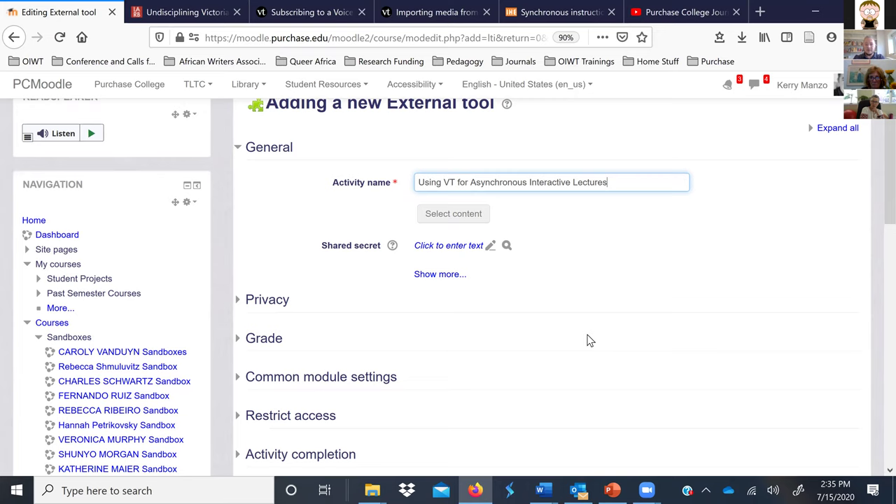
scroll(588, 340, down, 2)
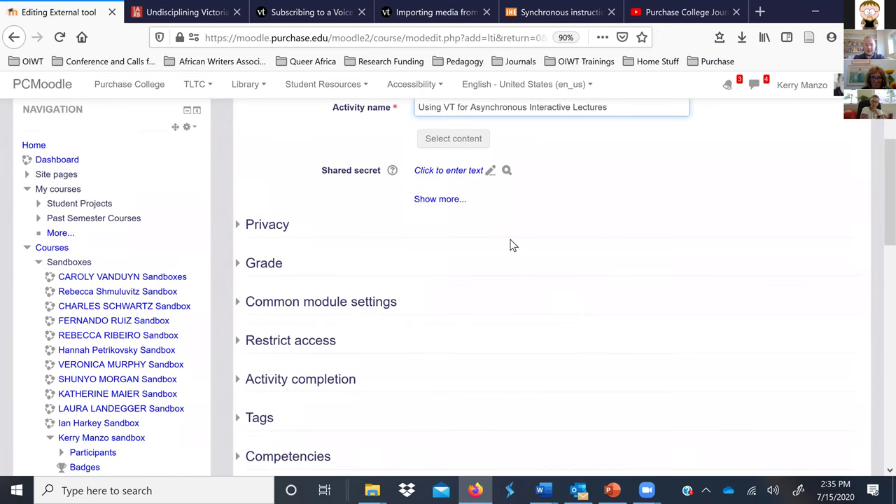
click(454, 203)
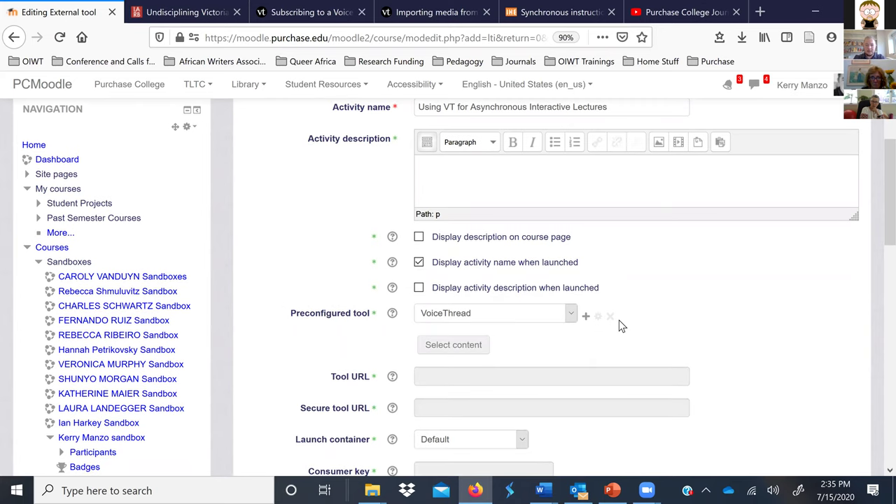
scroll(606, 383, down, 4)
drag(606, 383, 631, 364)
scroll(501, 333, down, 6)
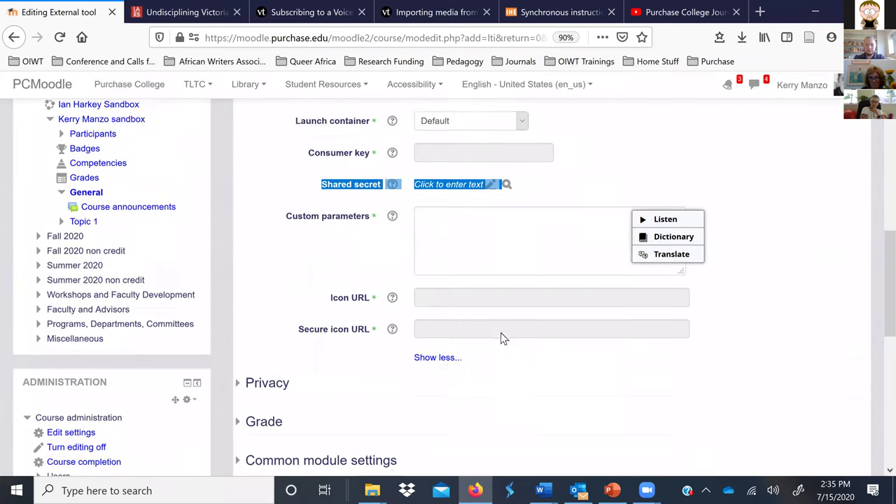
key(Return)
scroll(536, 236, up, 5)
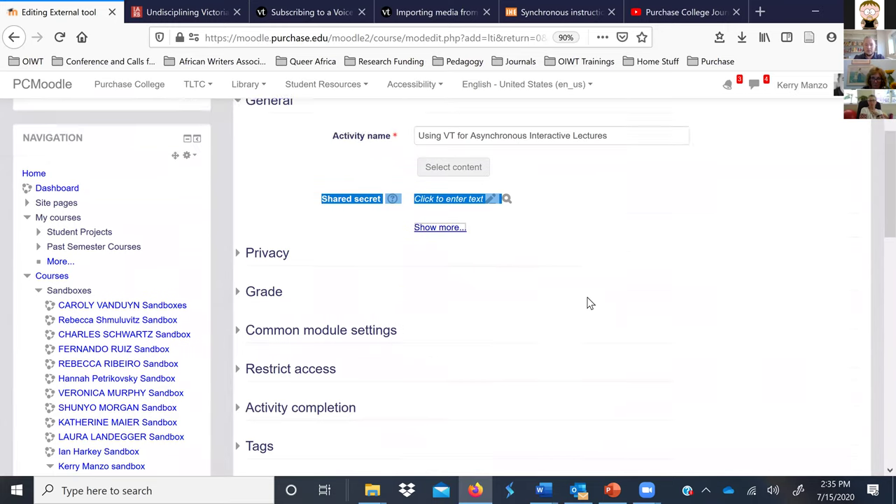
click(239, 246)
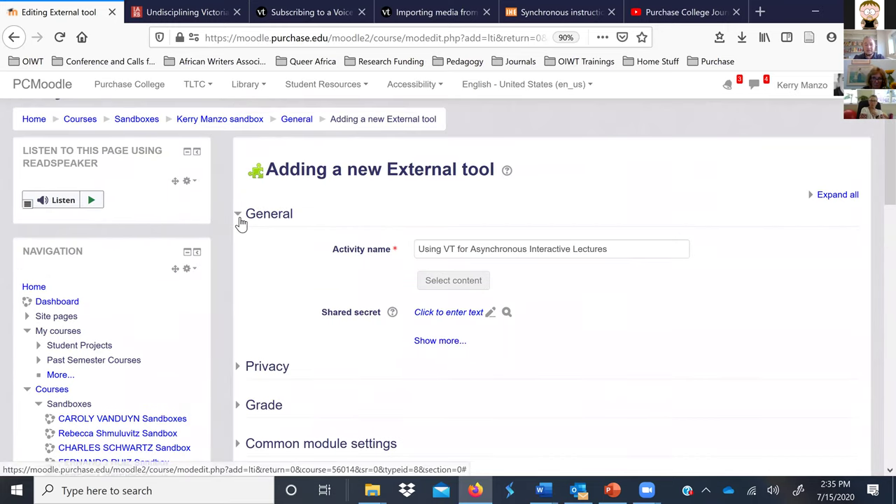
Show the additional general settings and enter "Due 7/15 by 11:59pm" as the activity description.
click(438, 342)
scroll(470, 133, down, 3)
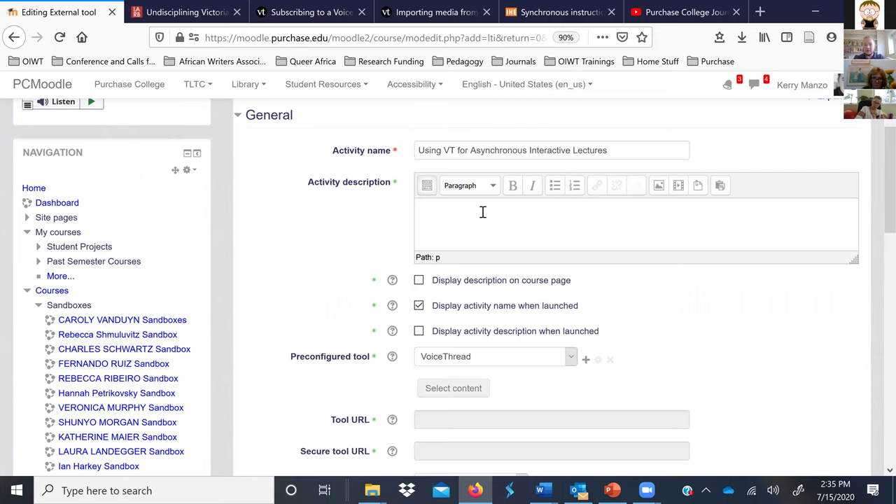
text(ue 7/15)
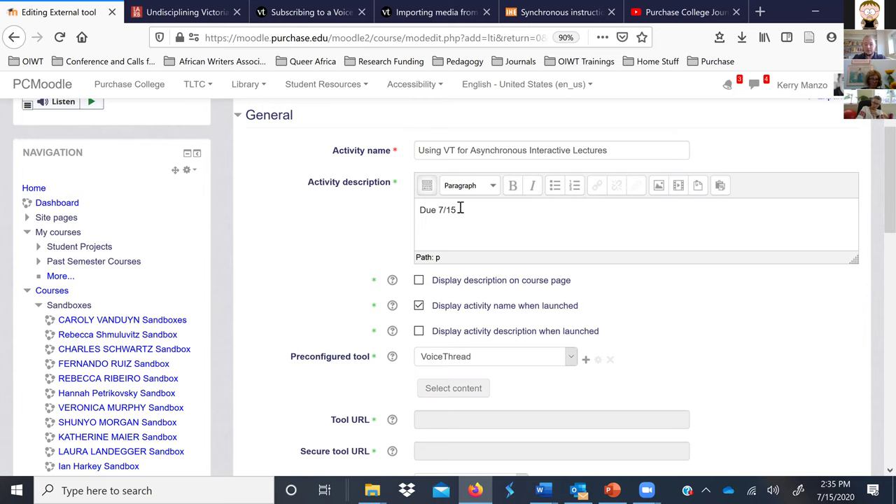
text(by 11)
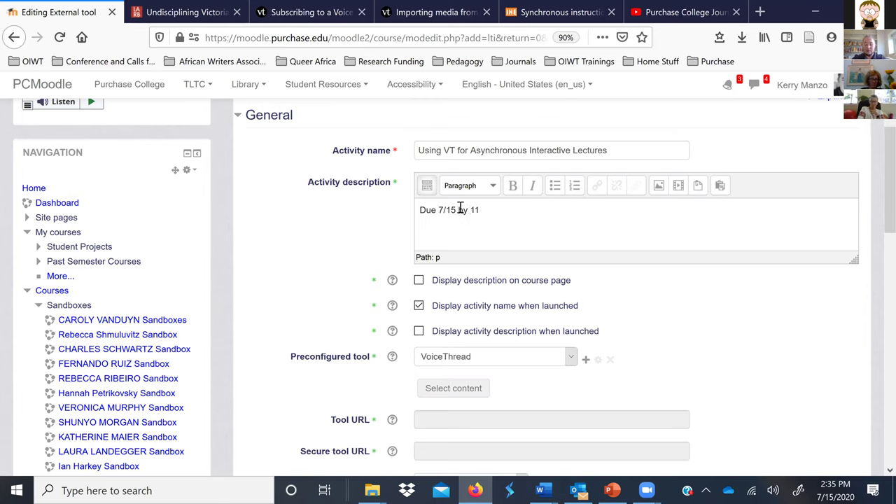
text(:59pm)
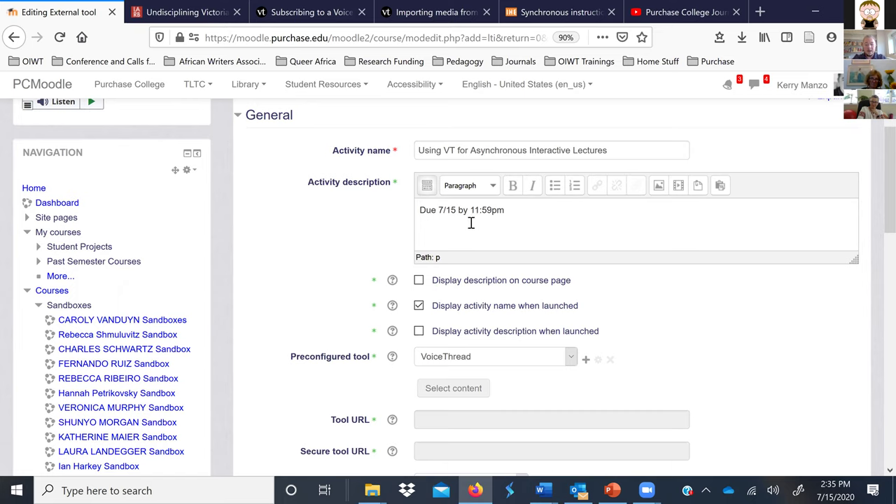
Add the description line "Requirements for successful completion of the assignment." and enable displaying the description on the course page.
text(Requi)
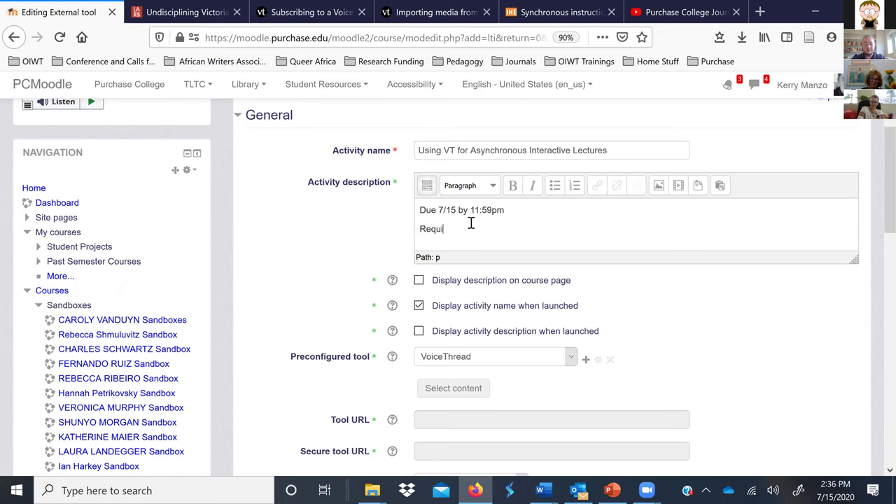
text(rmments for succes)
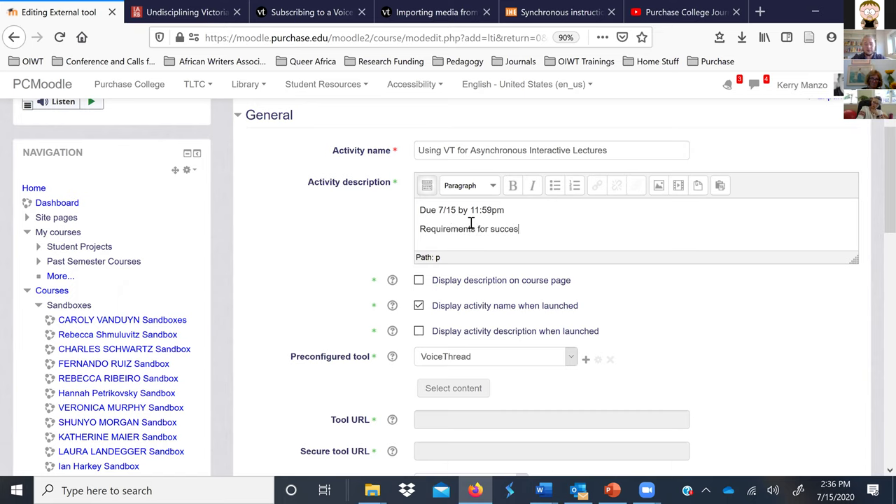
text(sful completion of the assigmnen)
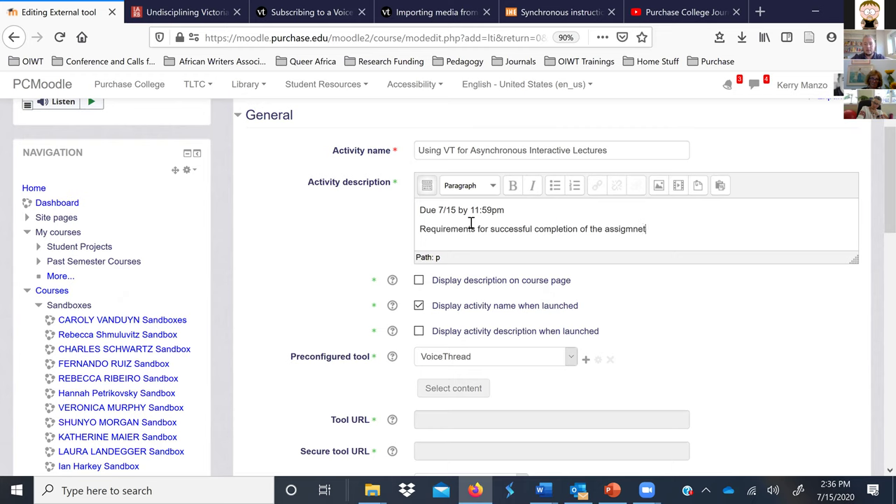
key(BackSpace)
key(BackSpace)
text(en)
key(BackSpace)
text(ent.)
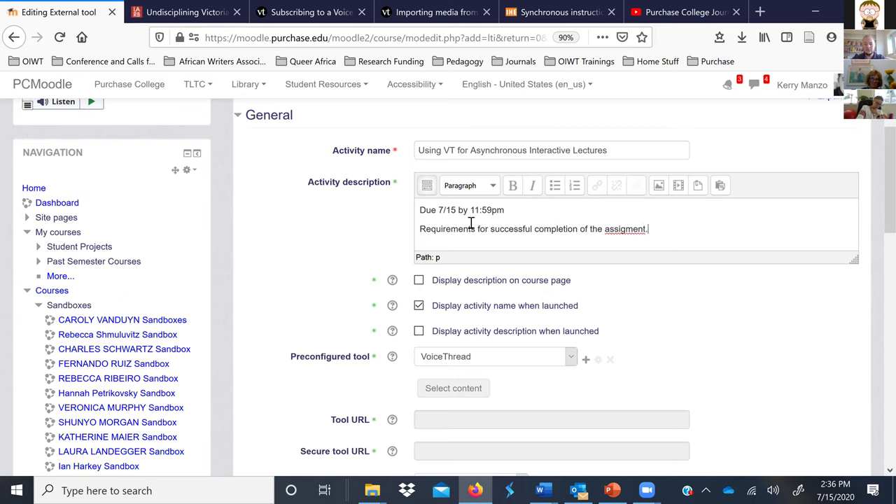
click(623, 230)
text(n)
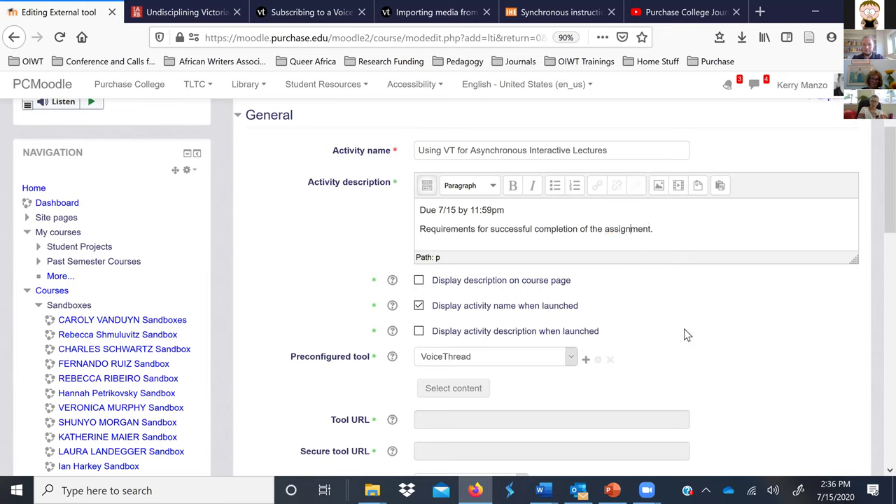
click(419, 281)
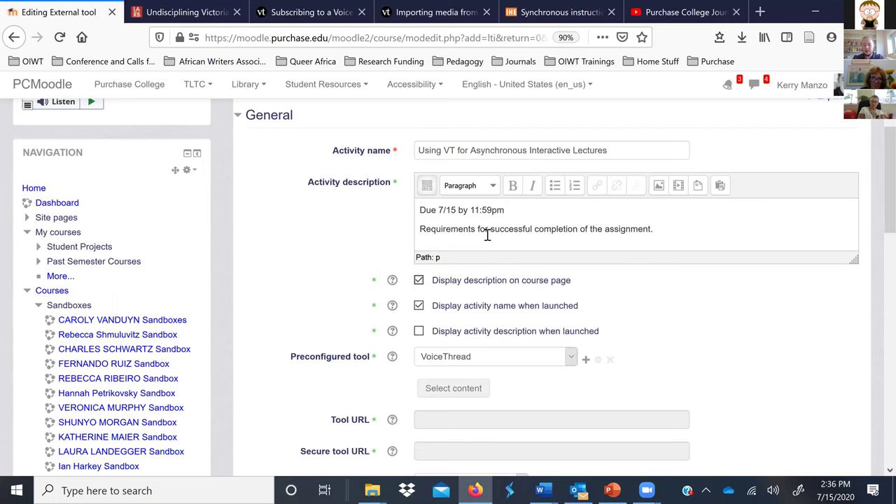
Expand the grade settings, keep the Point grade type and set the maximum grade to 10.
scroll(649, 338, down, 6)
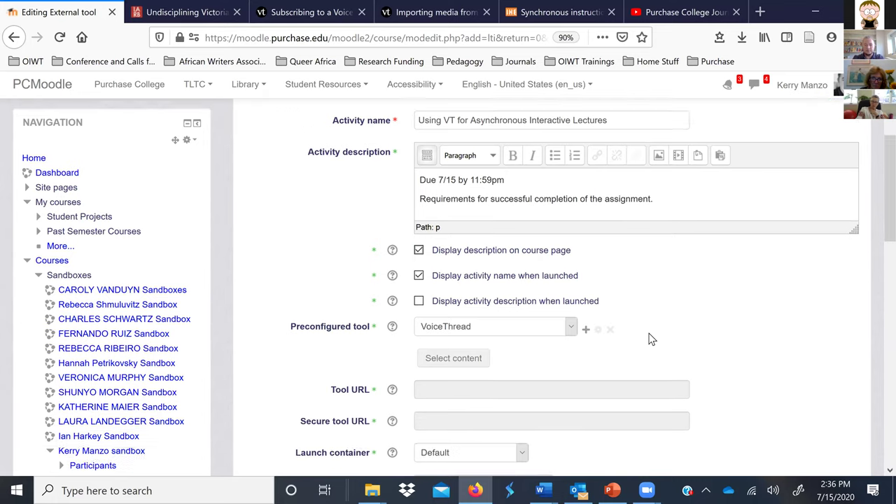
click(678, 323)
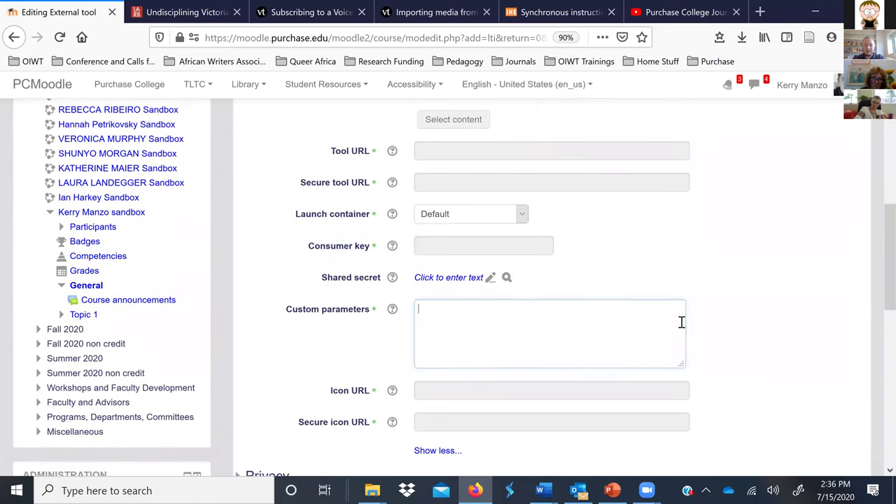
scroll(680, 324, down, 1)
scroll(680, 321, down, 3)
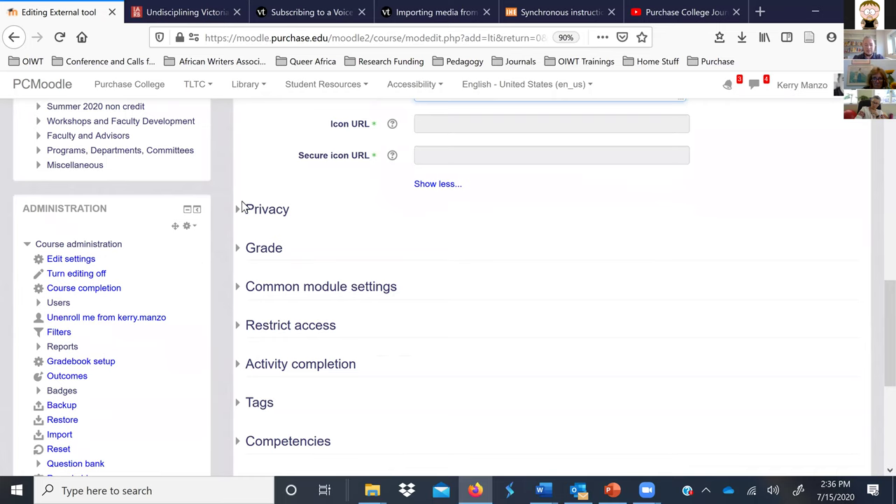
click(238, 251)
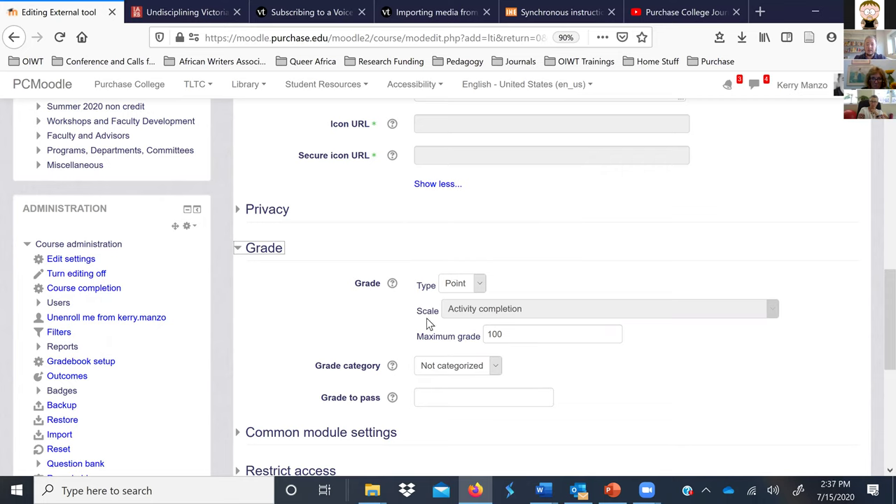
click(480, 284)
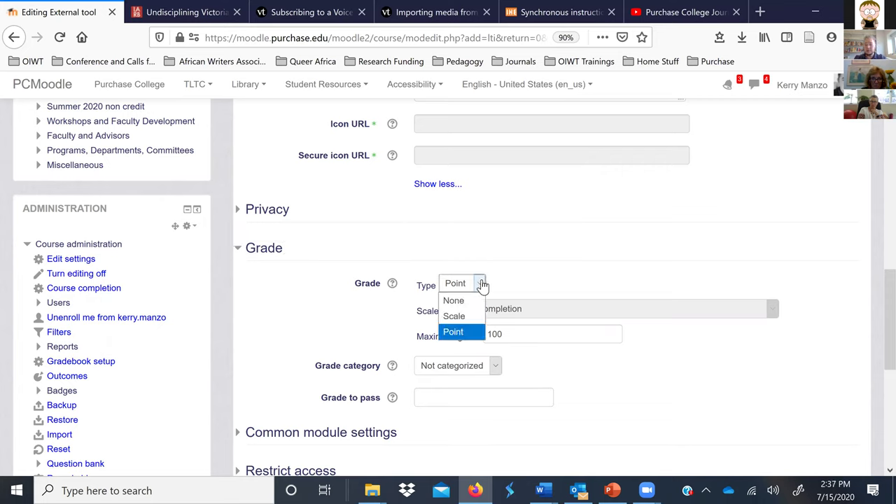
click(483, 285)
click(516, 334)
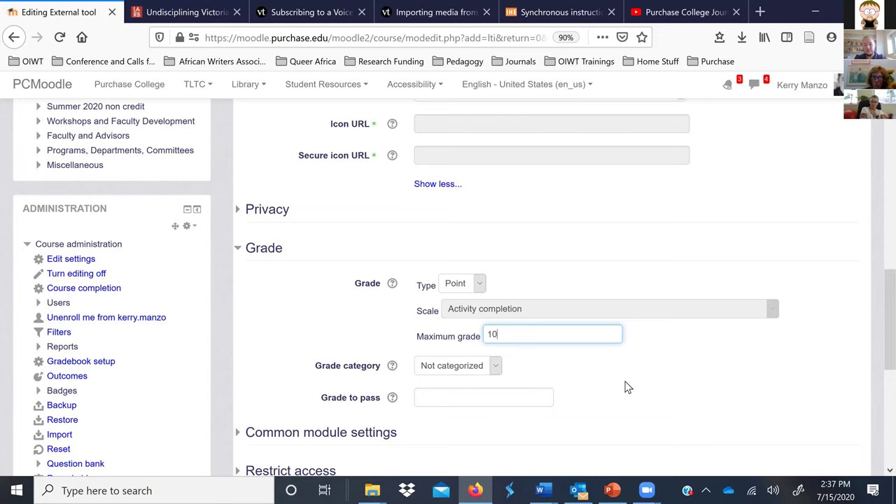
Check the available grade categories and the availability option in the common module settings.
scroll(628, 387, down, 1)
scroll(627, 381, down, 1)
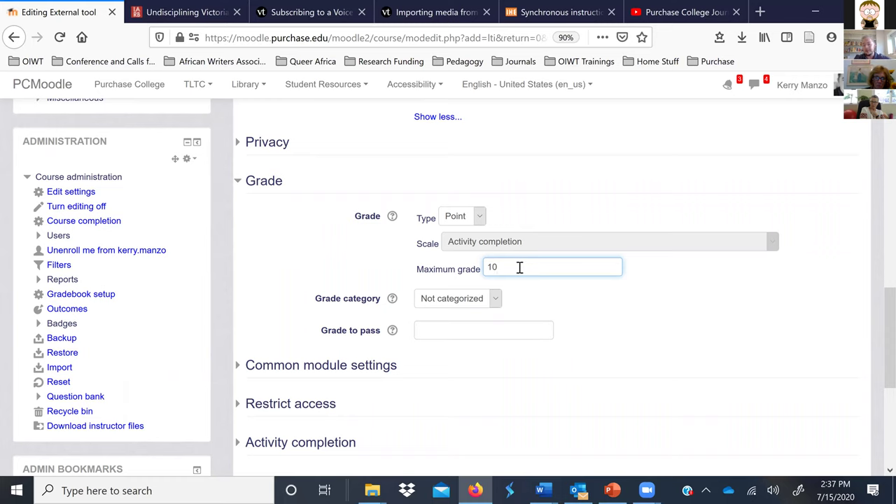
click(492, 299)
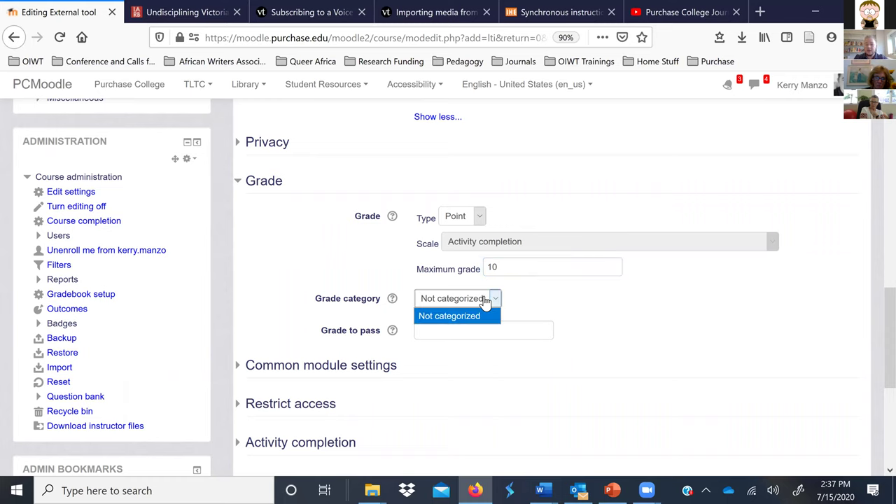
click(593, 324)
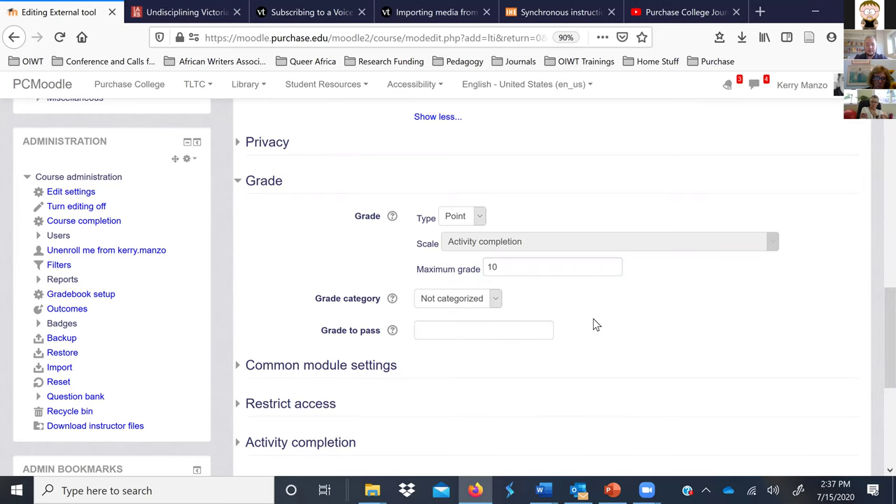
scroll(592, 324, down, 1)
scroll(593, 320, down, 3)
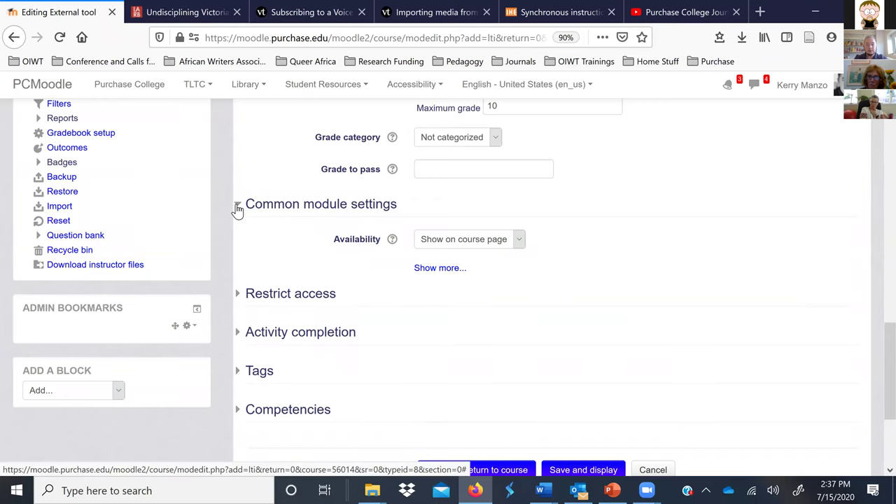
click(237, 208)
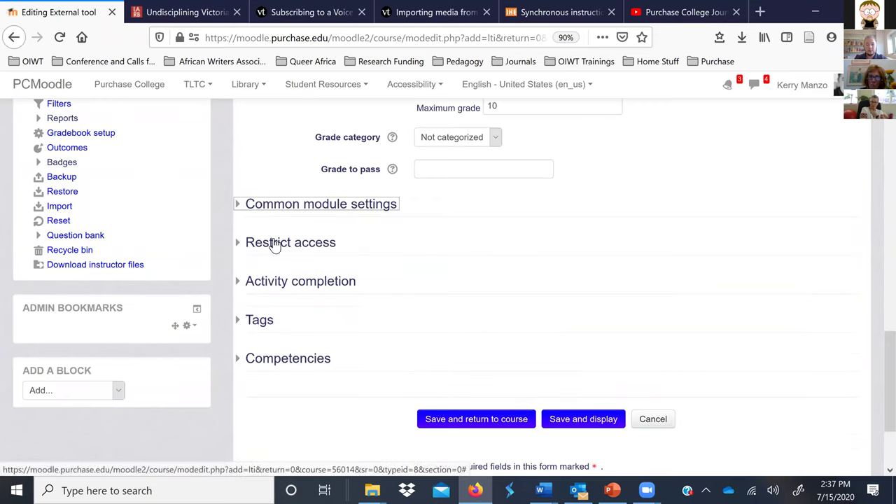
Save the activity, return to the course page and open the VoiceThread activity to check what the Course View type does.
scroll(532, 263, down, 2)
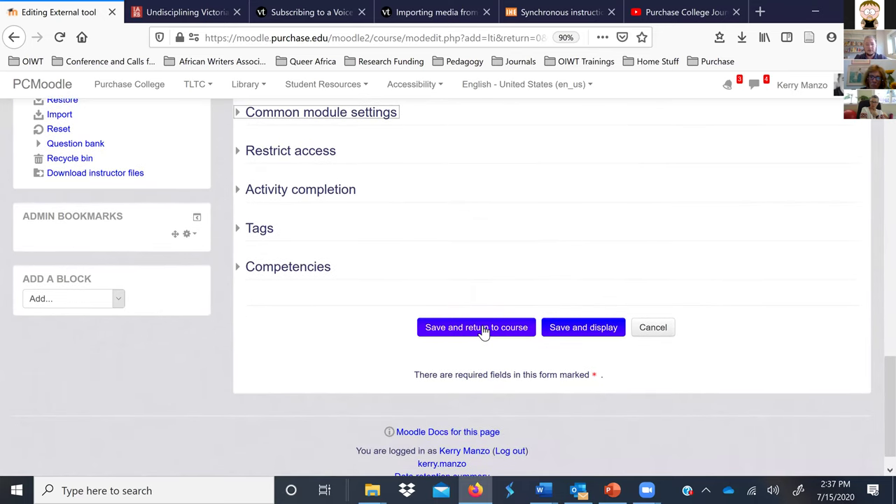
click(483, 332)
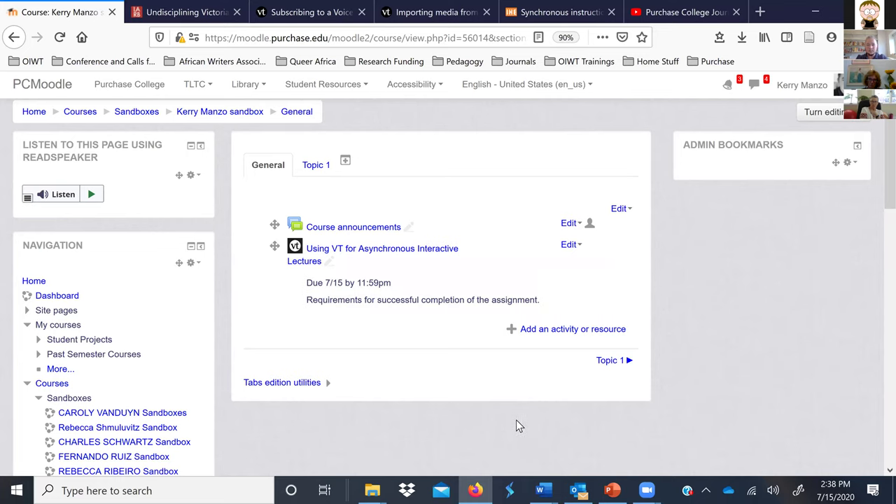
click(404, 253)
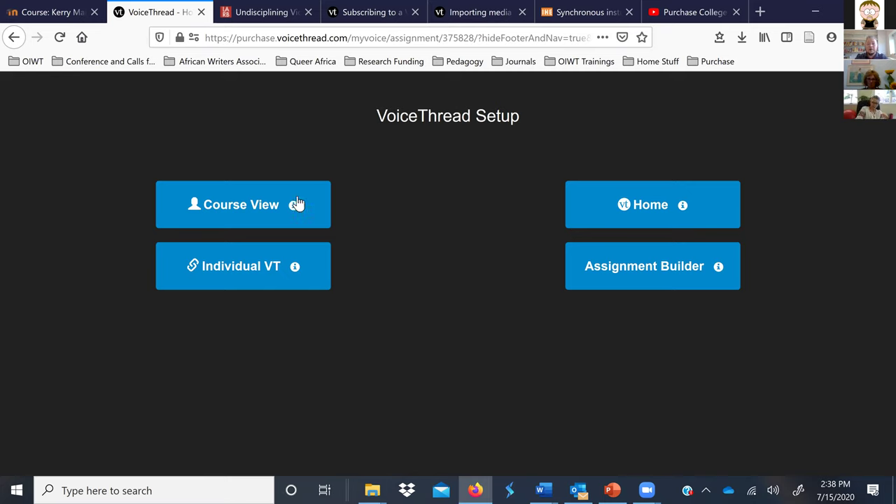
mouse_move(293, 205)
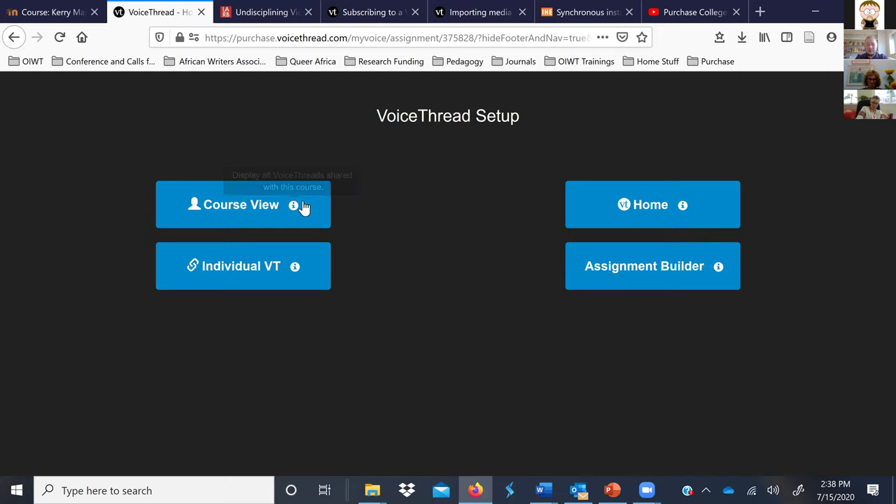
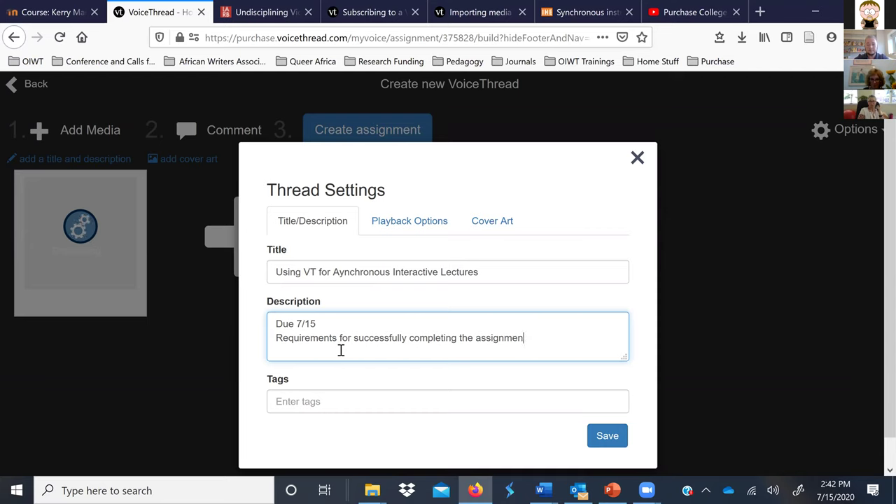
Add the tag "Lecture" to the thread and turn off comment moderation in its playback options.
click(340, 407)
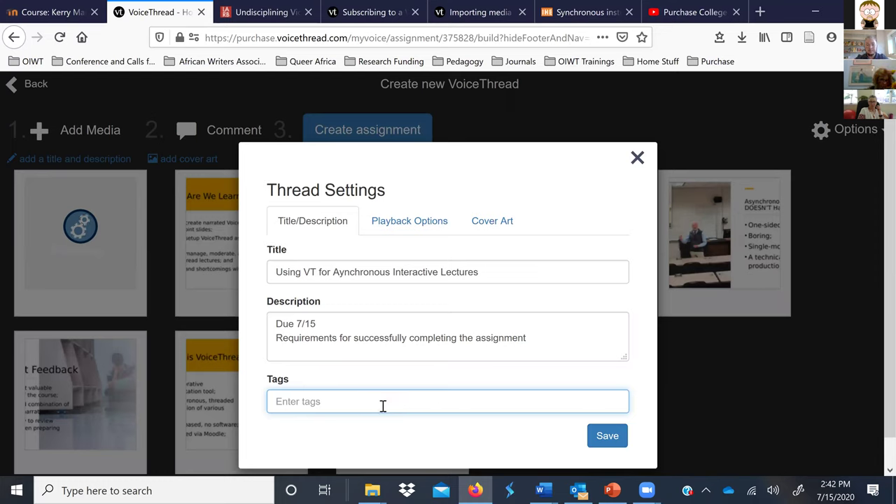
text(Lecture)
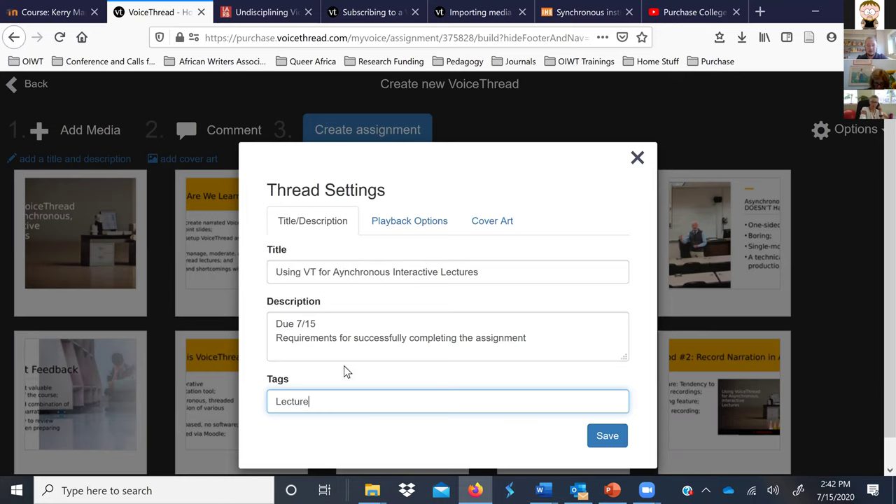
click(396, 223)
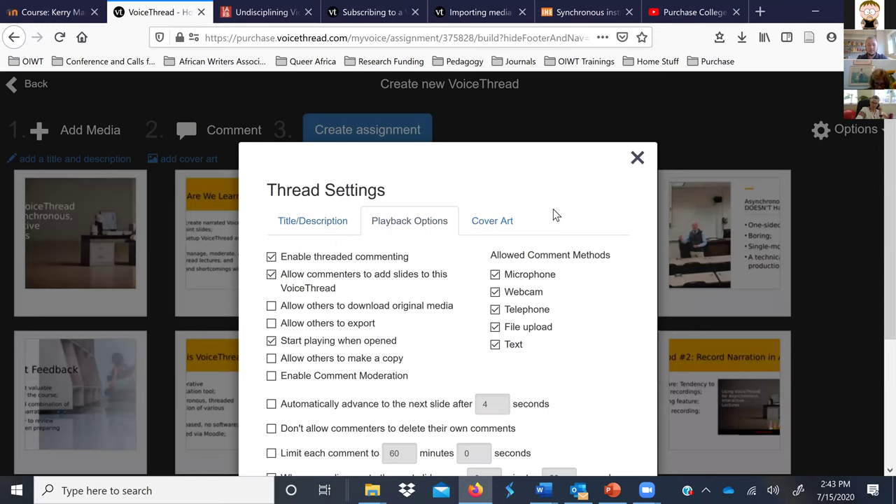
scroll(553, 214, down, 3)
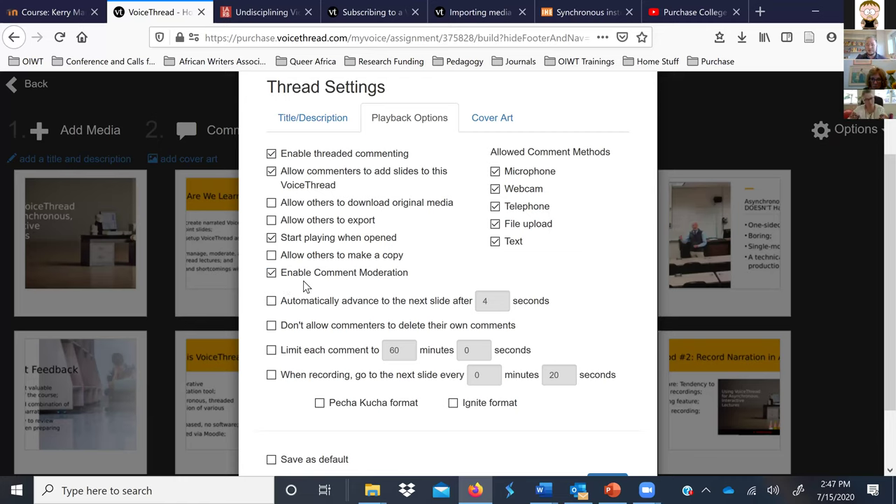
click(271, 274)
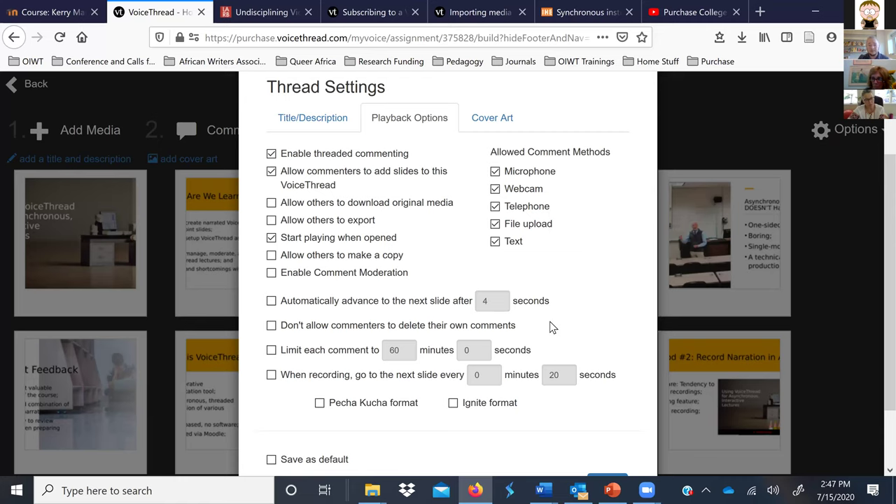
Mark the playback options to be saved as default and save the thread settings.
scroll(355, 268, down, 2)
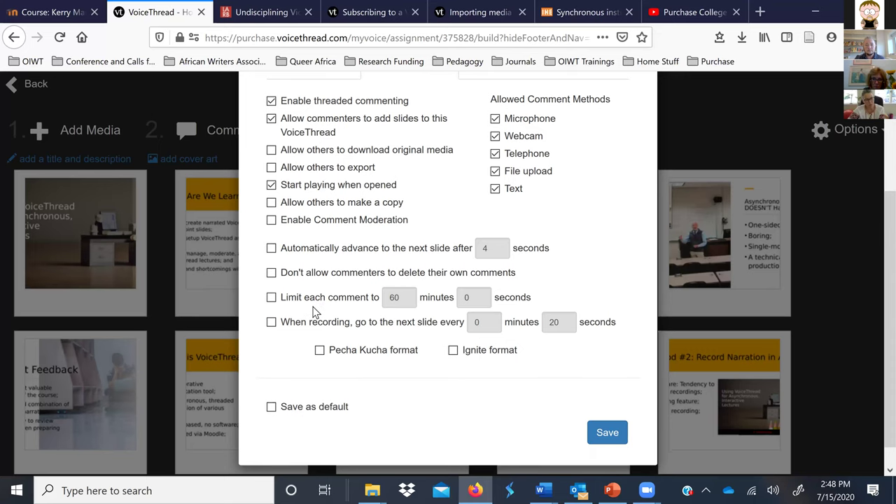
scroll(314, 312, up, 1)
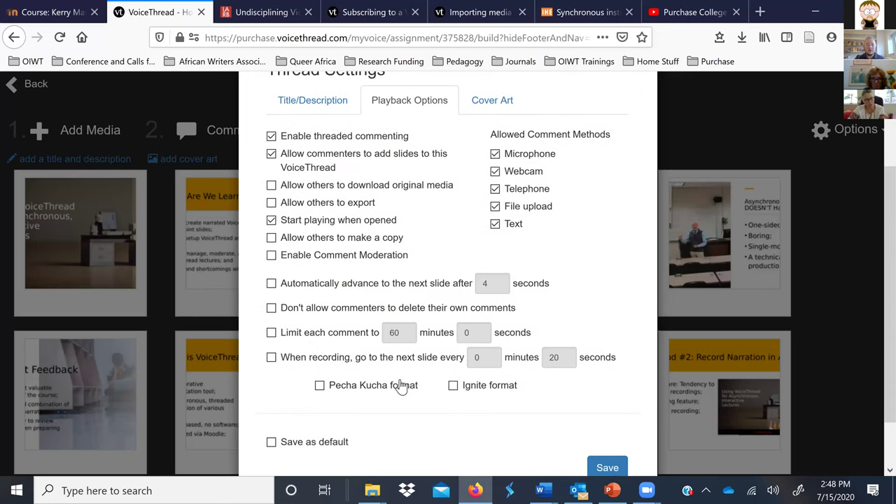
click(271, 443)
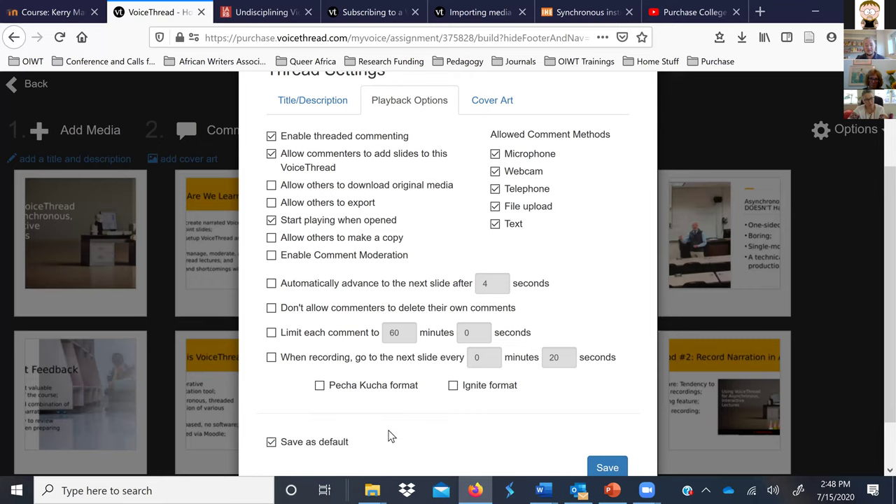
click(607, 470)
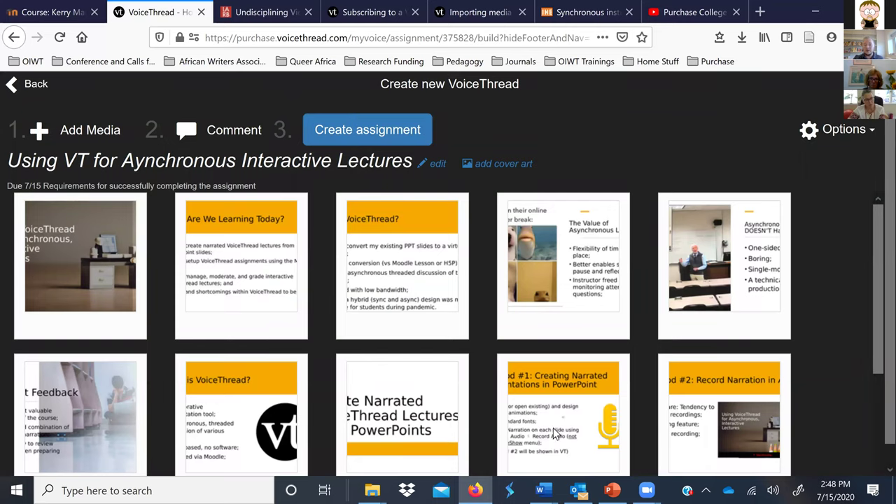
Look through the VoiceThread's slides and select the slide about creating narrated presentations in PowerPoint.
scroll(492, 375, down, 5)
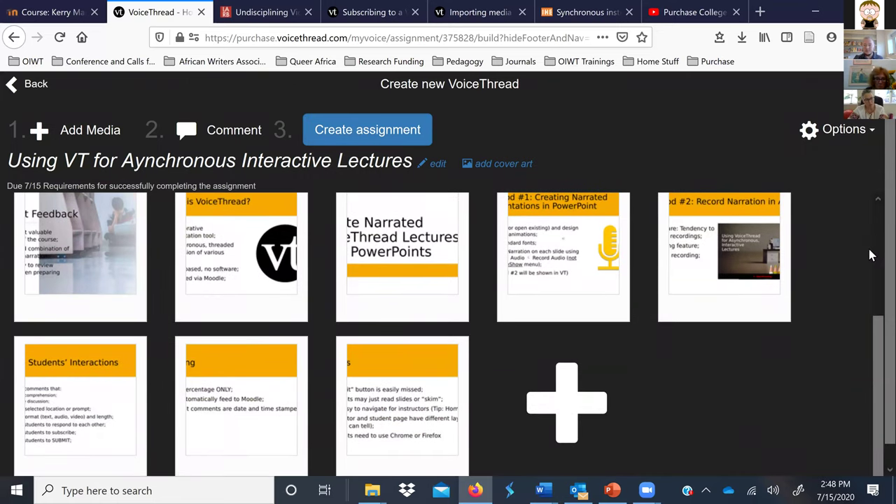
scroll(770, 266, up, 3)
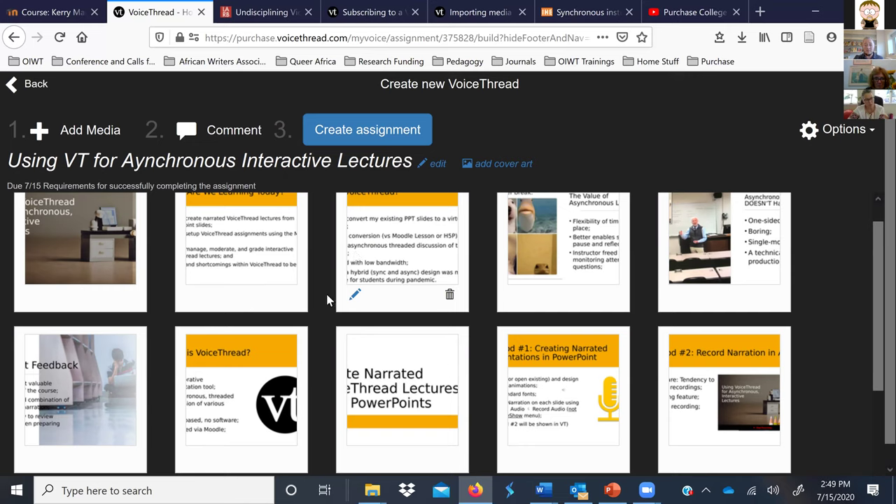
click(556, 411)
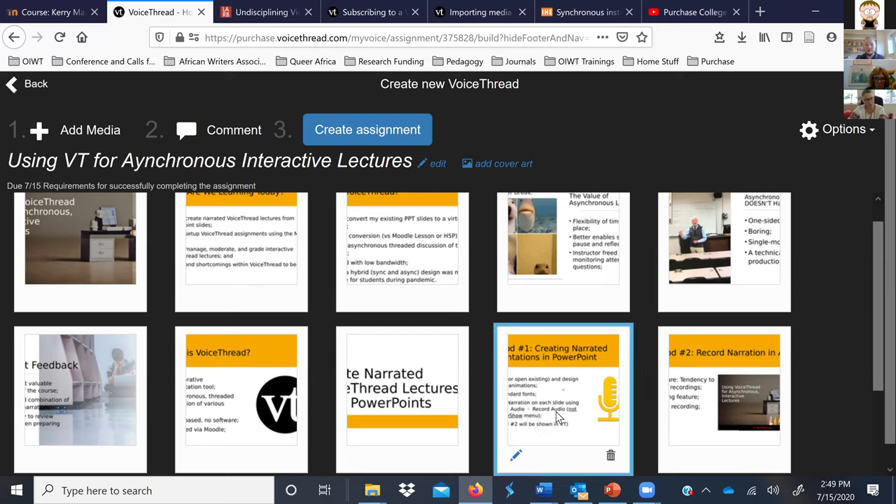